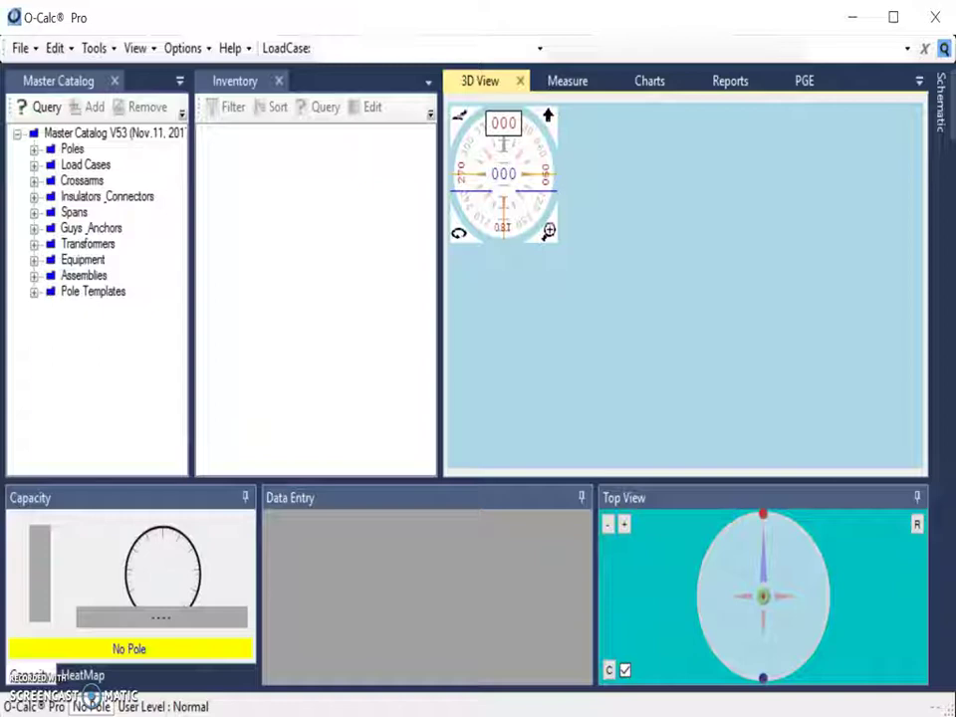
Open Configure Catalogs from Tools > Catalog Maintenance and go to the online catalog download page
left_click(105, 50)
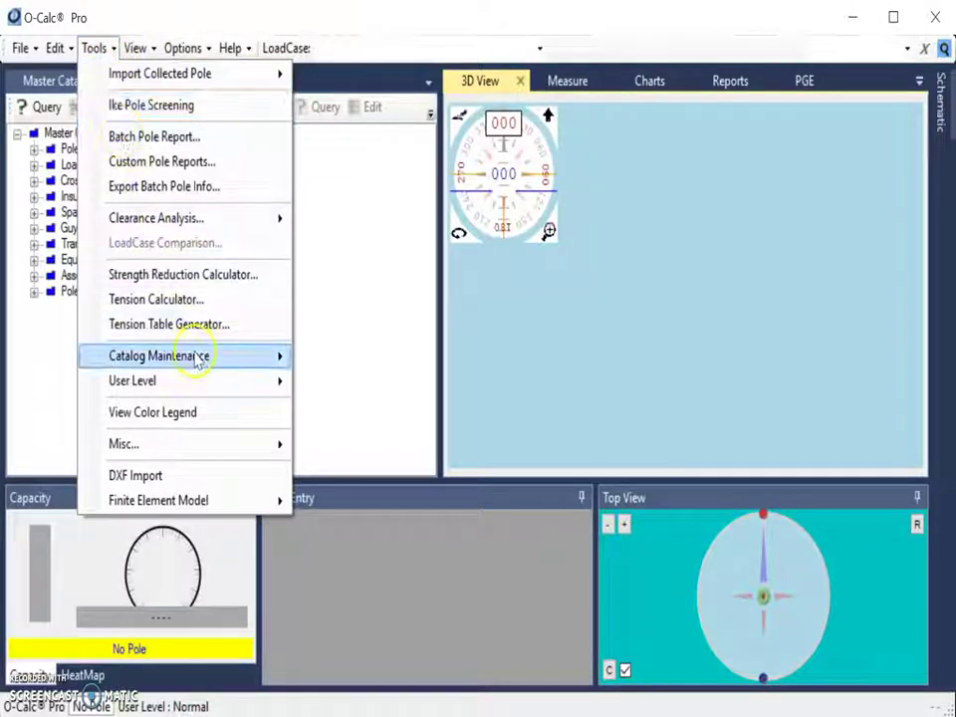
mouse_move(220, 360)
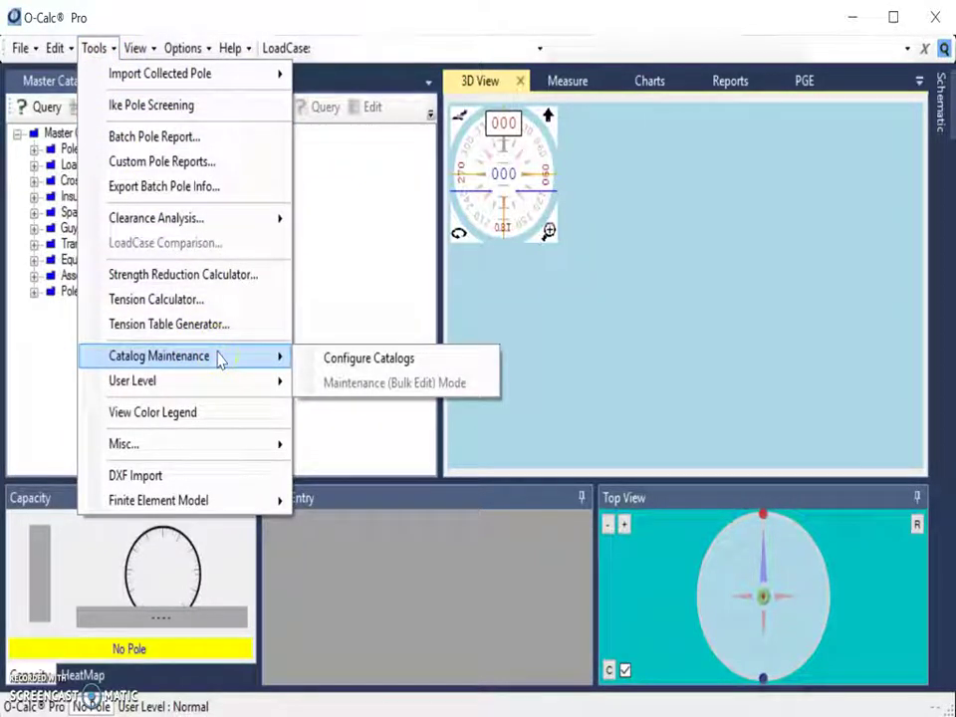
left_click(354, 361)
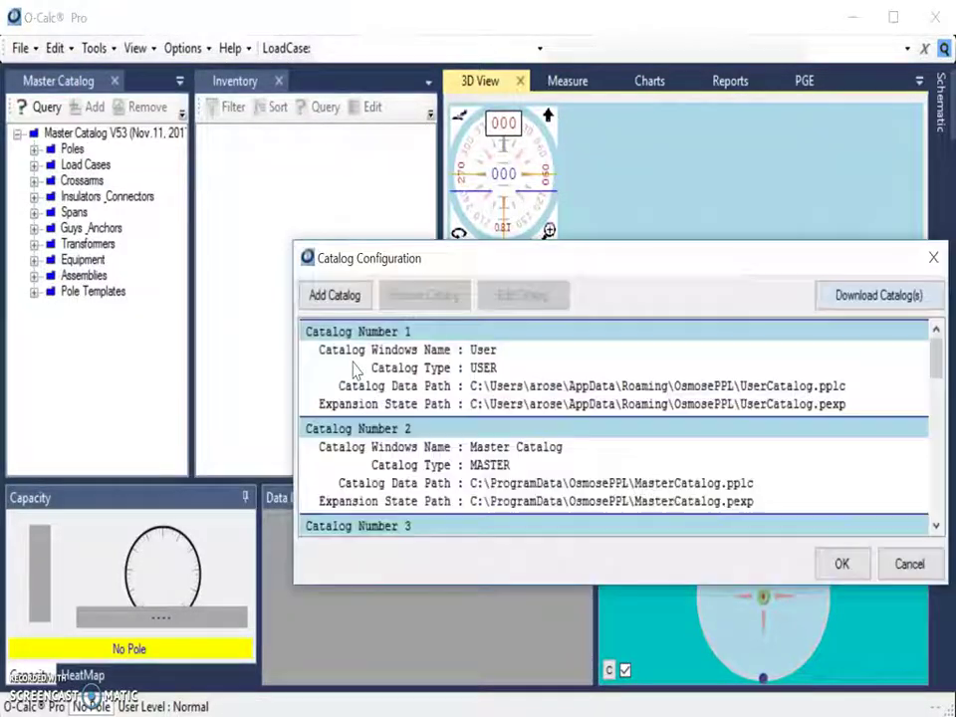
left_click_drag(477, 268, 317, 235)
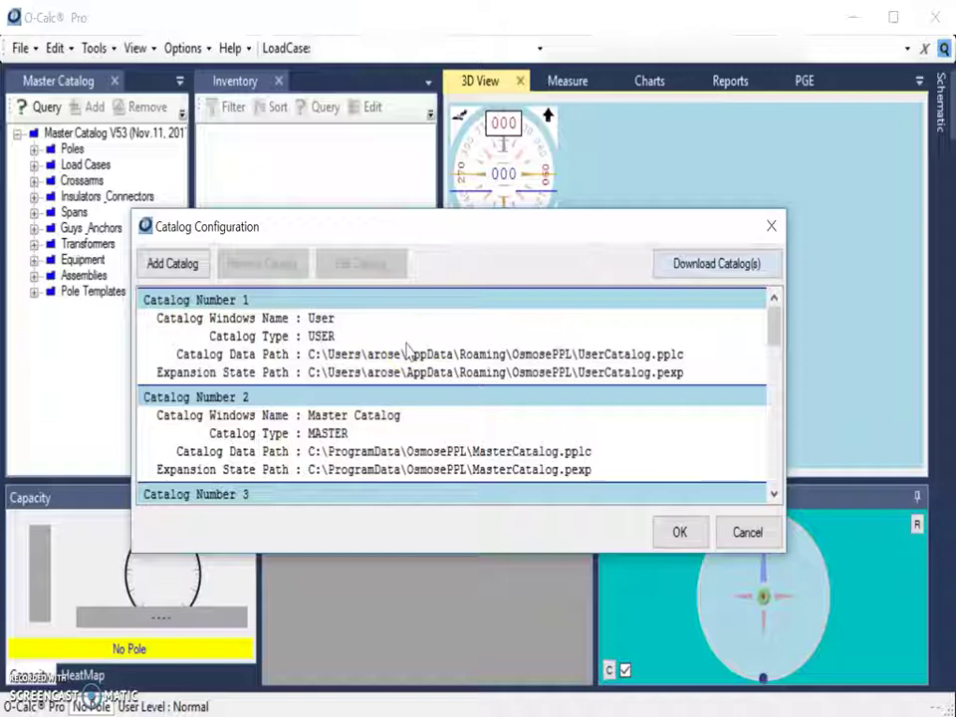
left_click(710, 271)
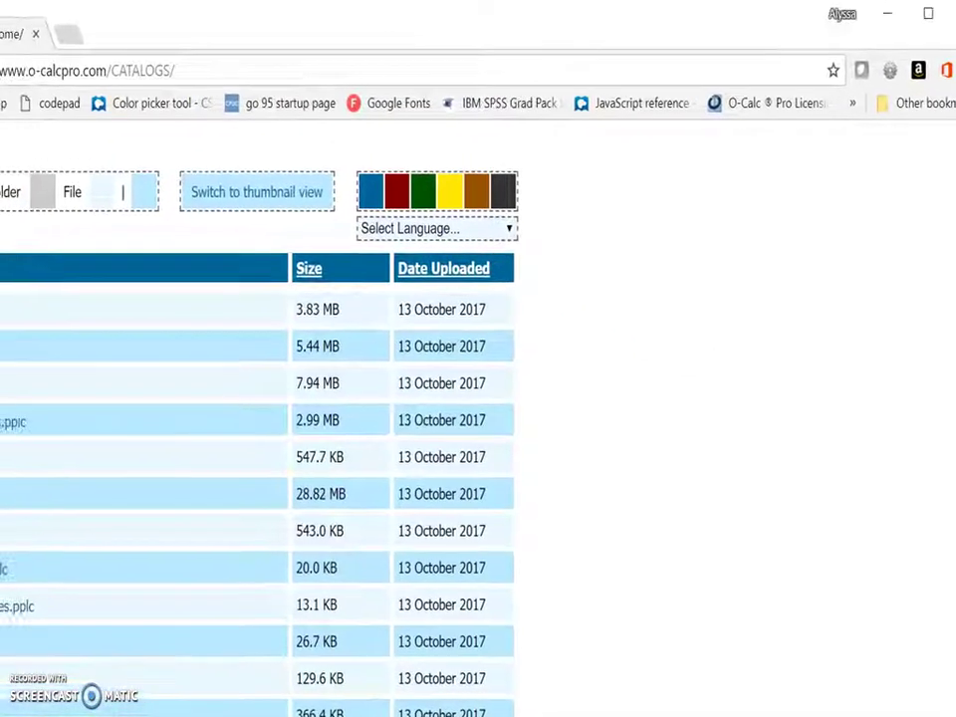
Download the McWane.pplc catalog (543.0 KB) from the o-calcpro.com CATALOGS page
left_click_drag(10, 34, 128, 67)
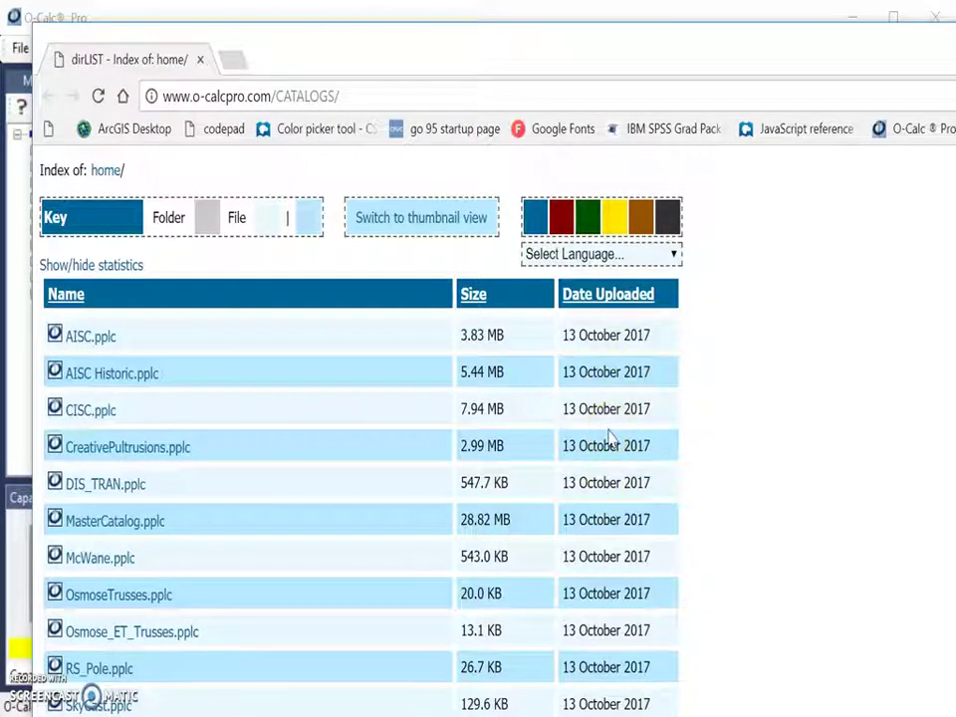
left_click(413, 353)
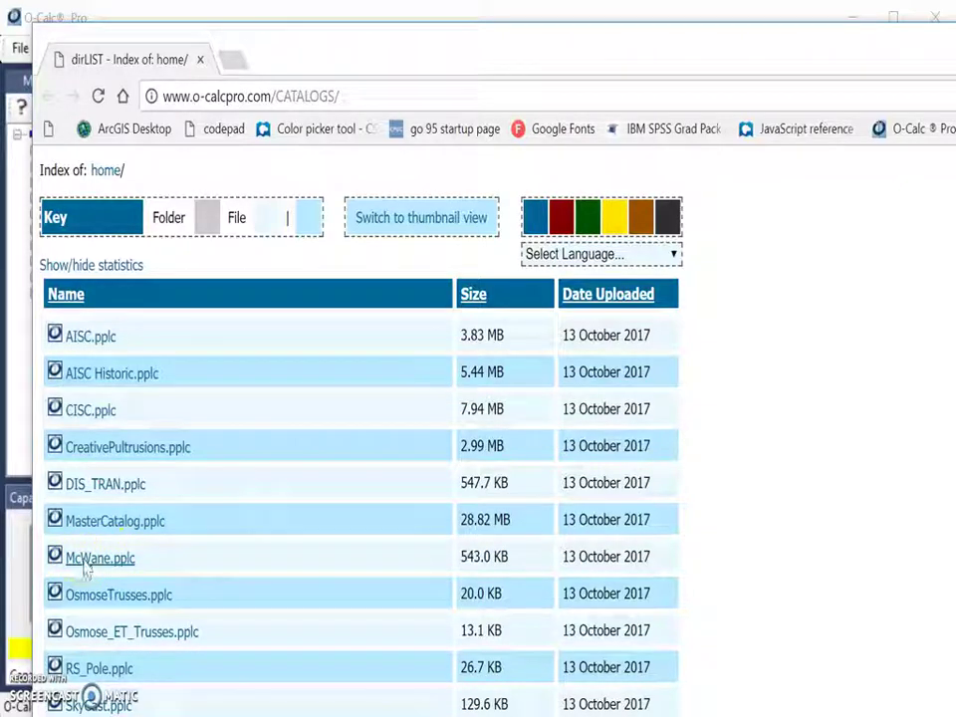
left_click(149, 592)
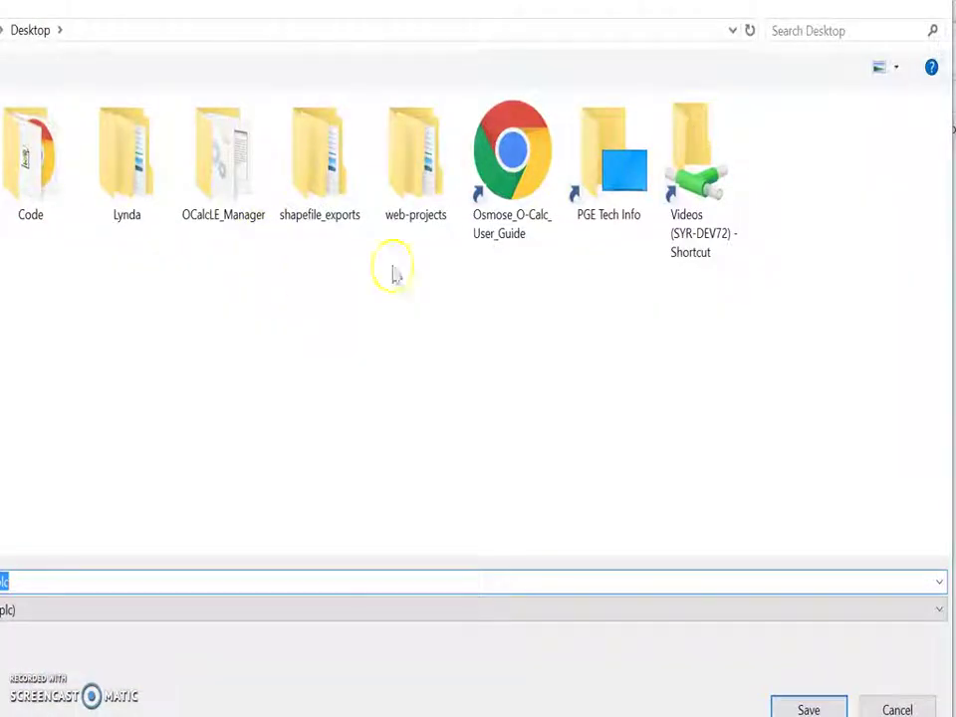
Save McWane.pplc to the Desktop as a PPLC file
left_click_drag(941, 5, 714, 0)
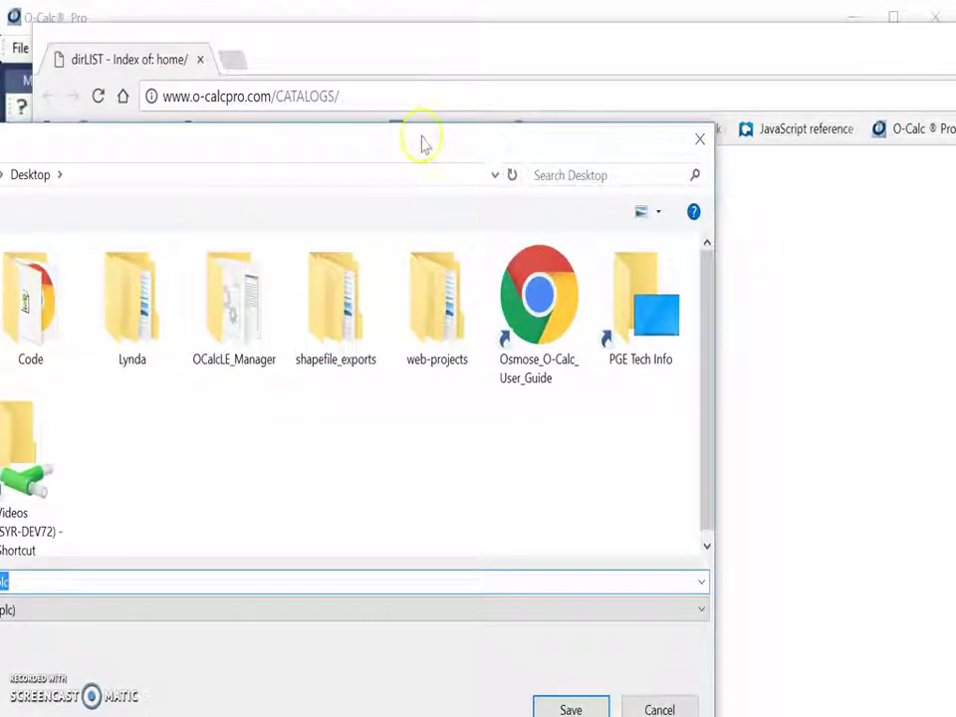
left_click_drag(423, 144, 631, 111)
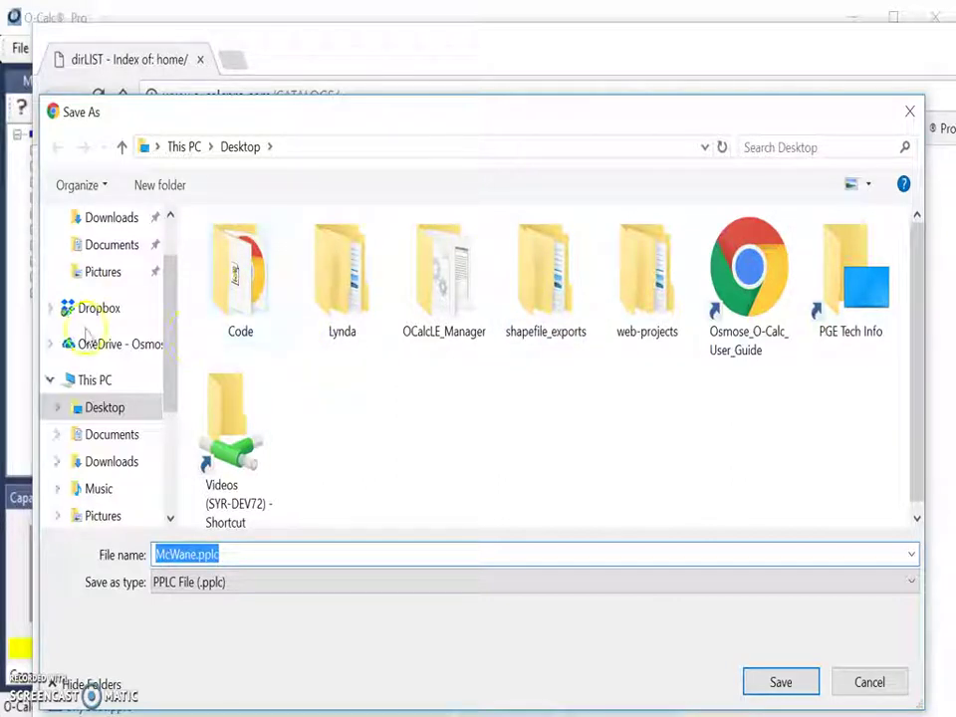
left_click(116, 407)
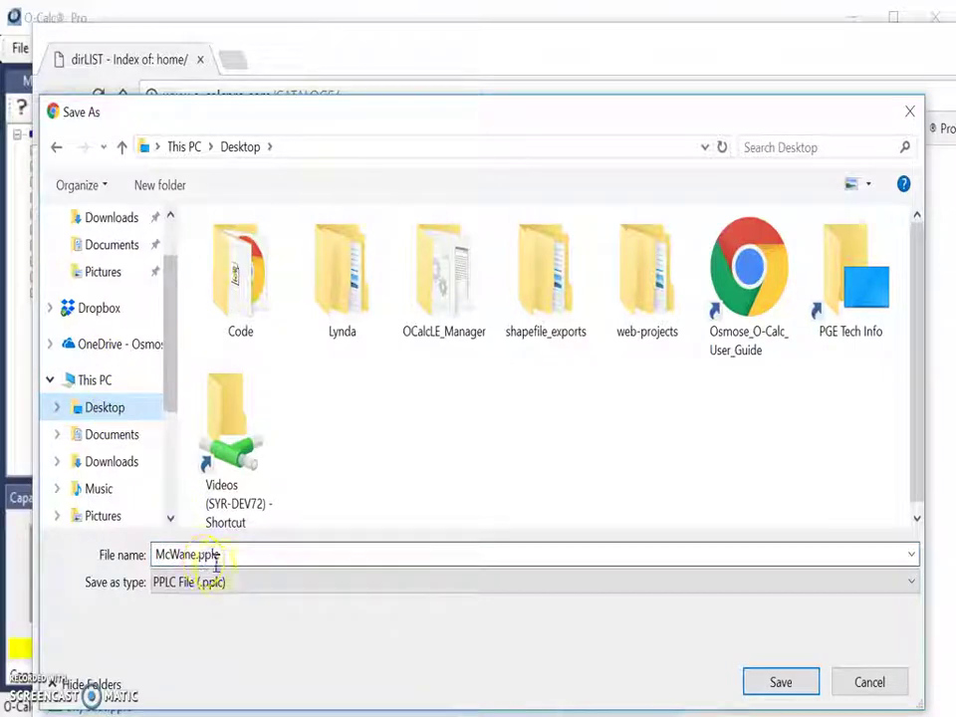
left_click(263, 583)
left_click(782, 680)
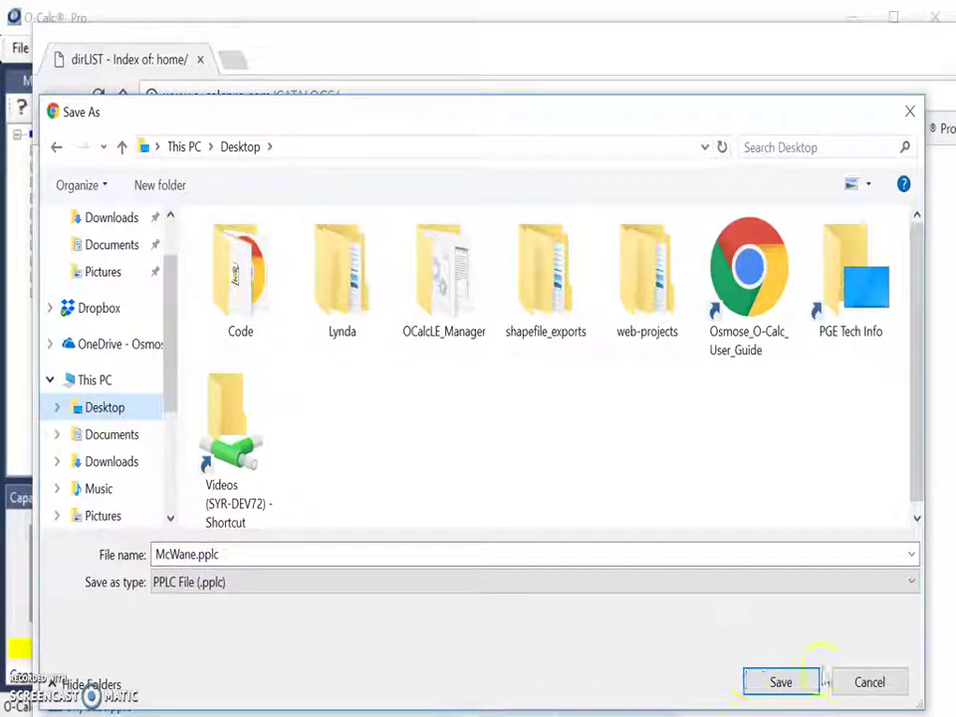
Confirm the download, minimize the browser, and start a new entry in Catalog Configuration
left_click(782, 681)
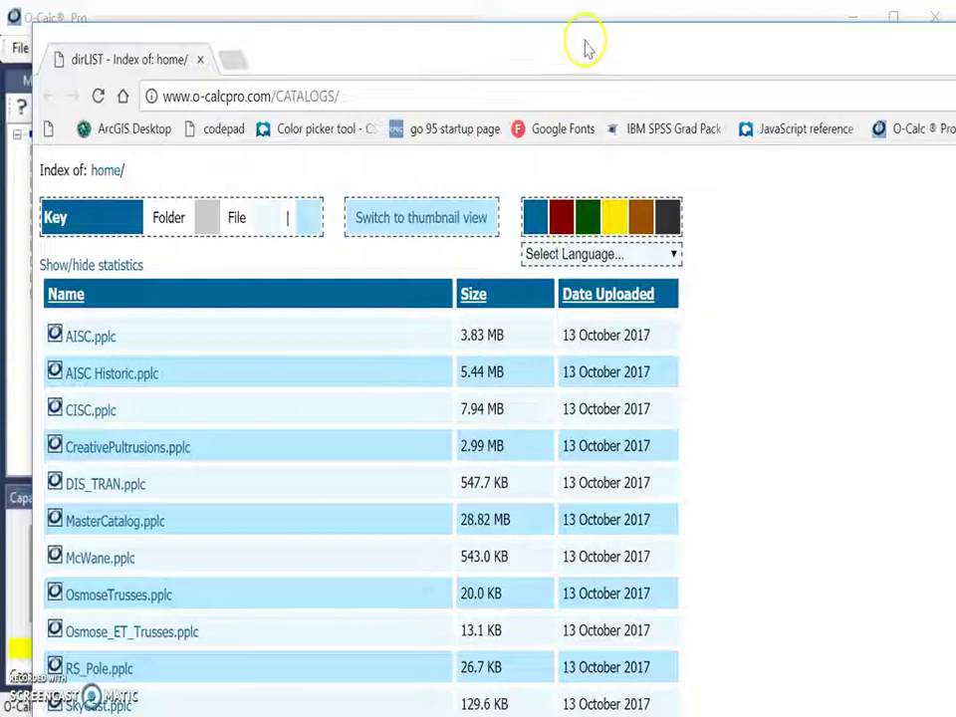
left_click_drag(608, 49, 292, 60)
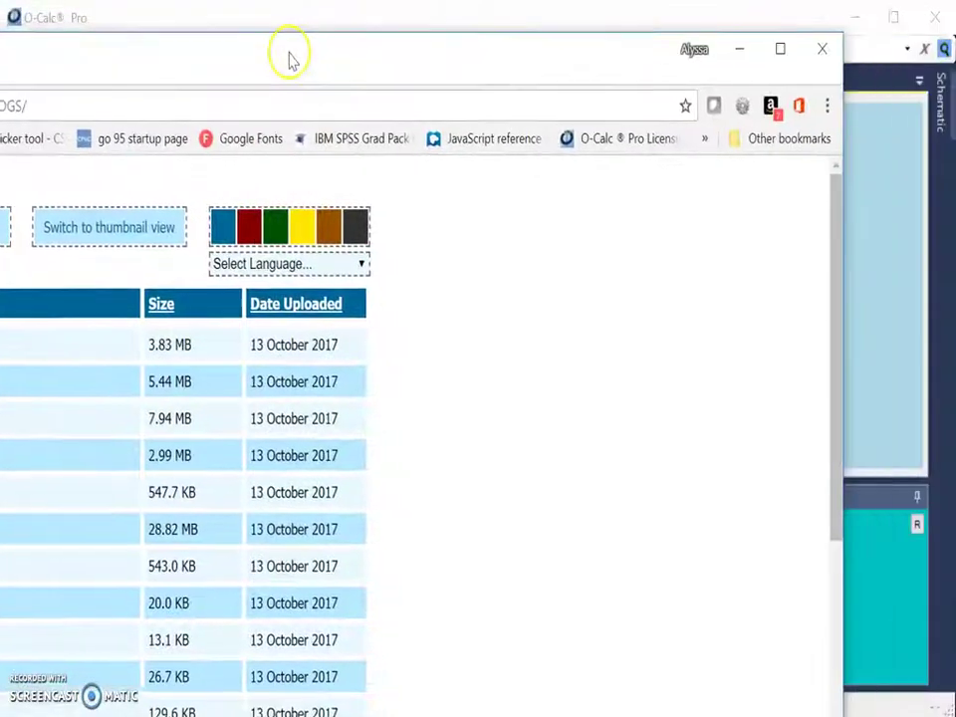
left_click(734, 47)
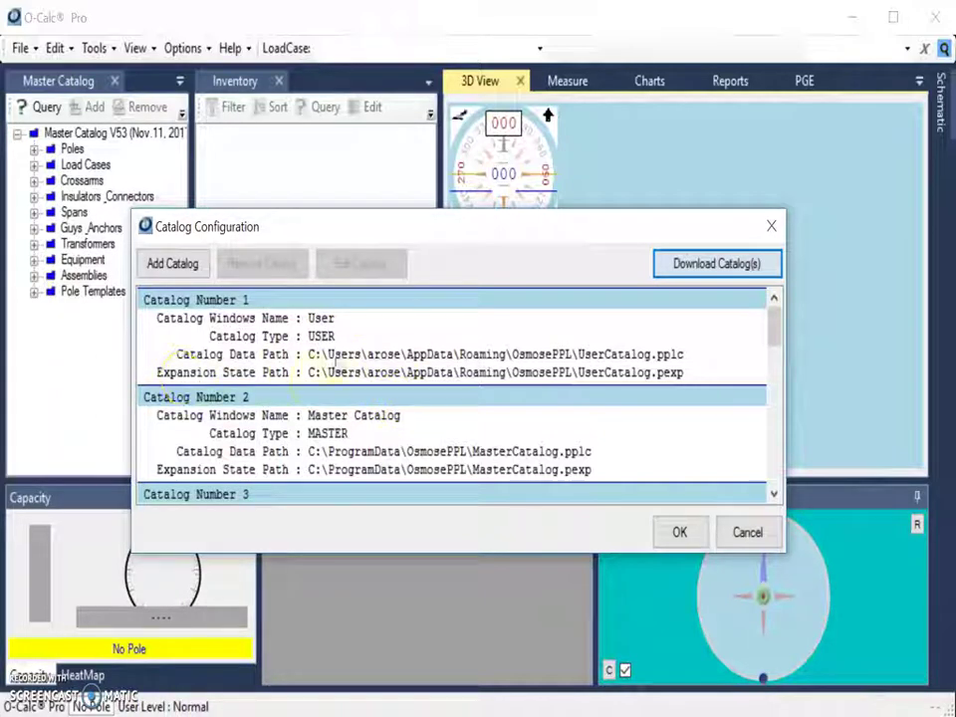
left_click(174, 265)
Name the new catalog entry 'McWane', set its type to Master, and browse for its catalog path
left_click_drag(199, 104, 506, 312)
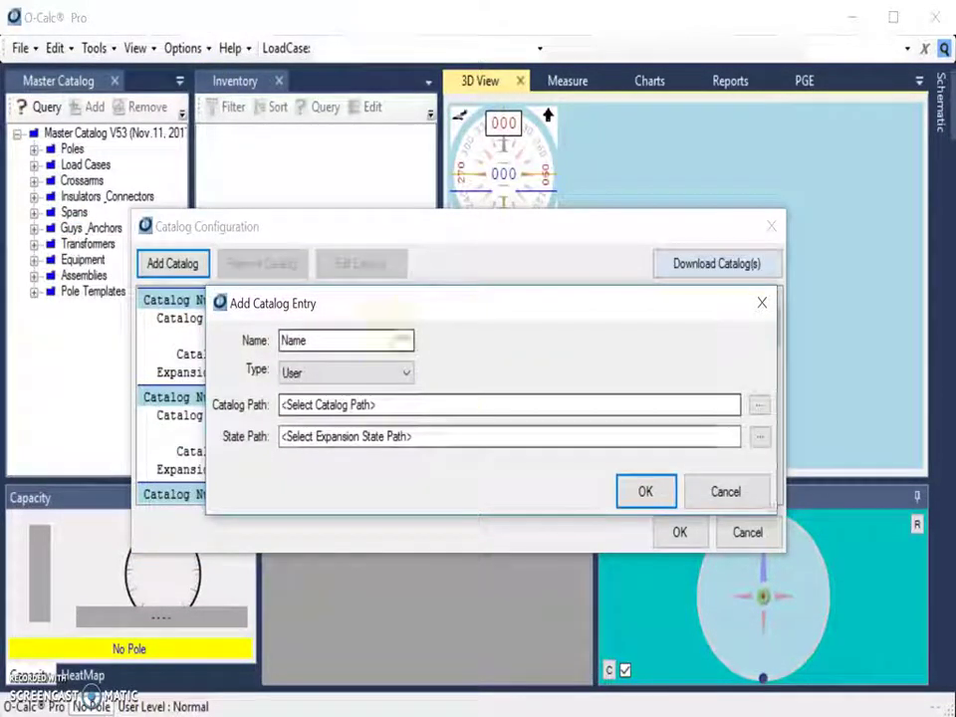
left_click(345, 340)
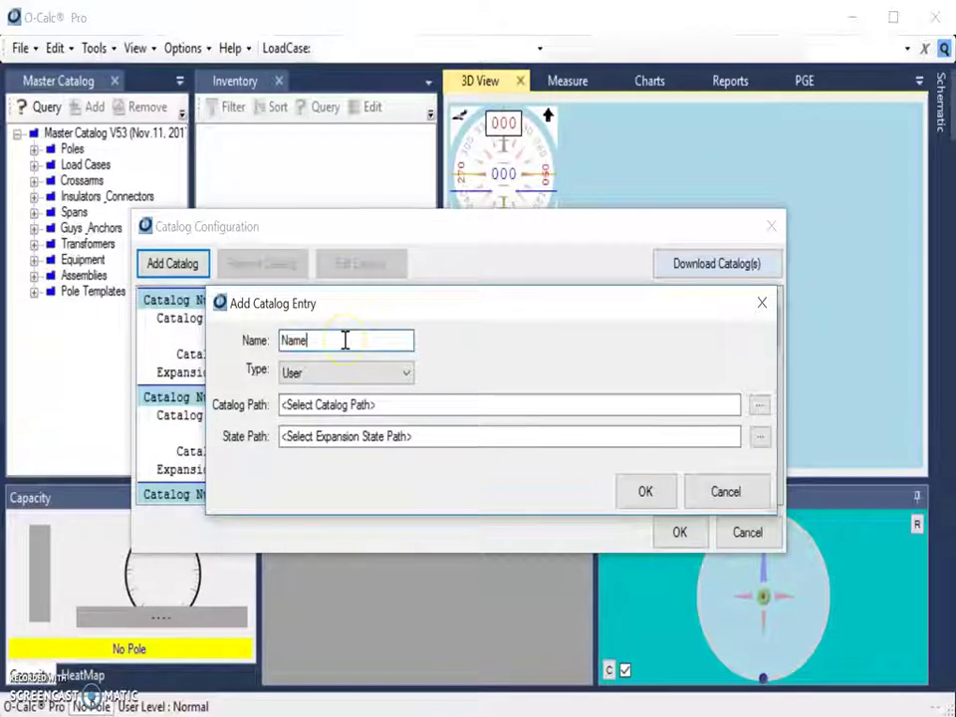
key("BackSpace")
key("BackSpace")
key("BackSpace")
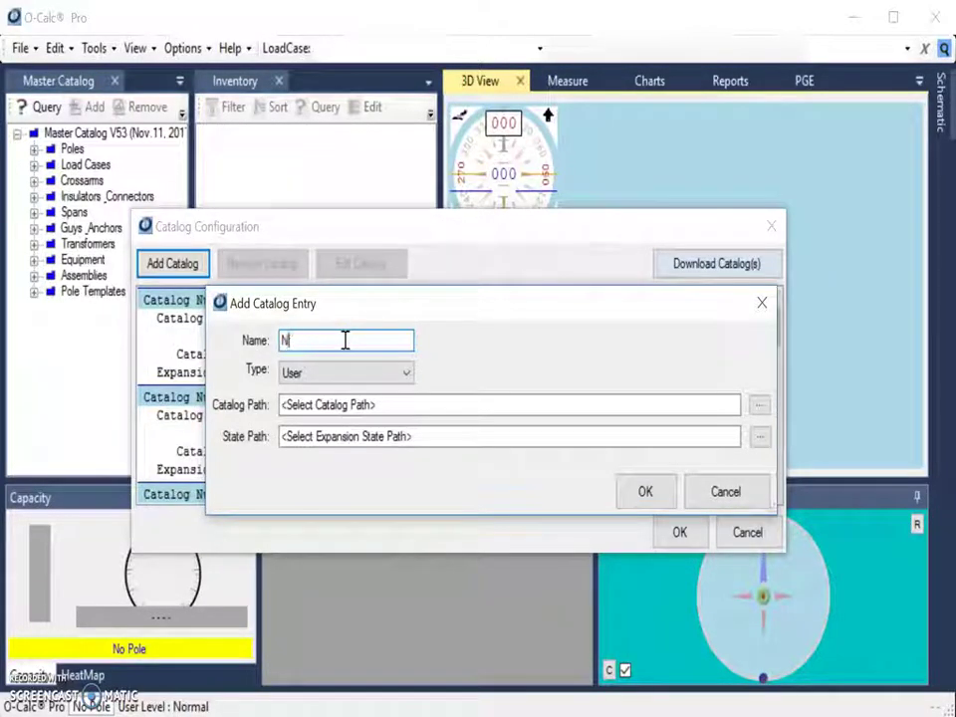
type("M")
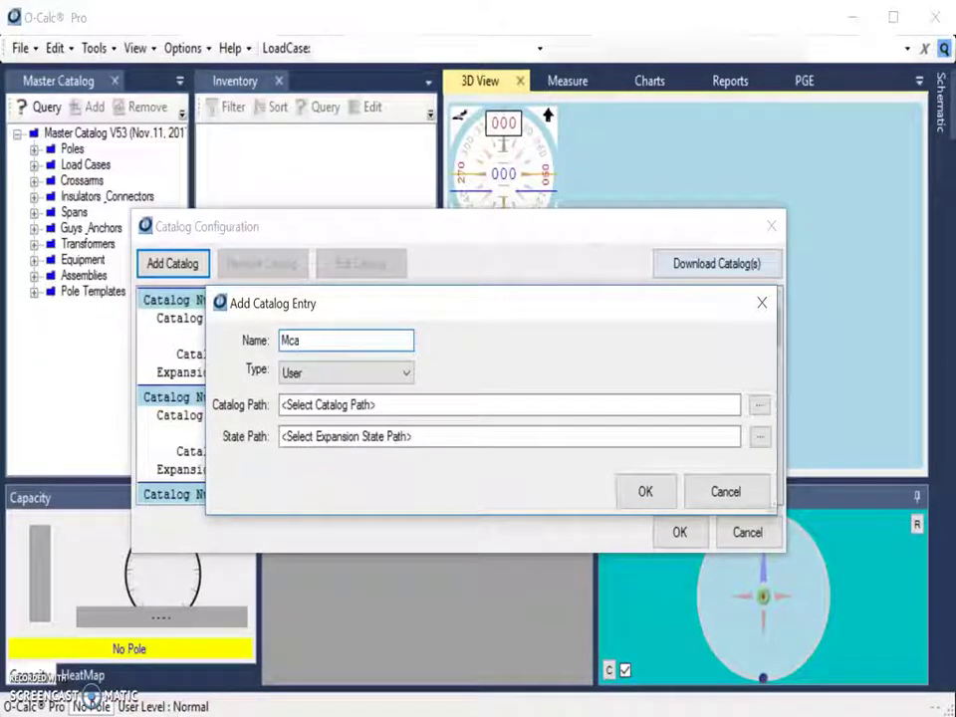
type("cWane")
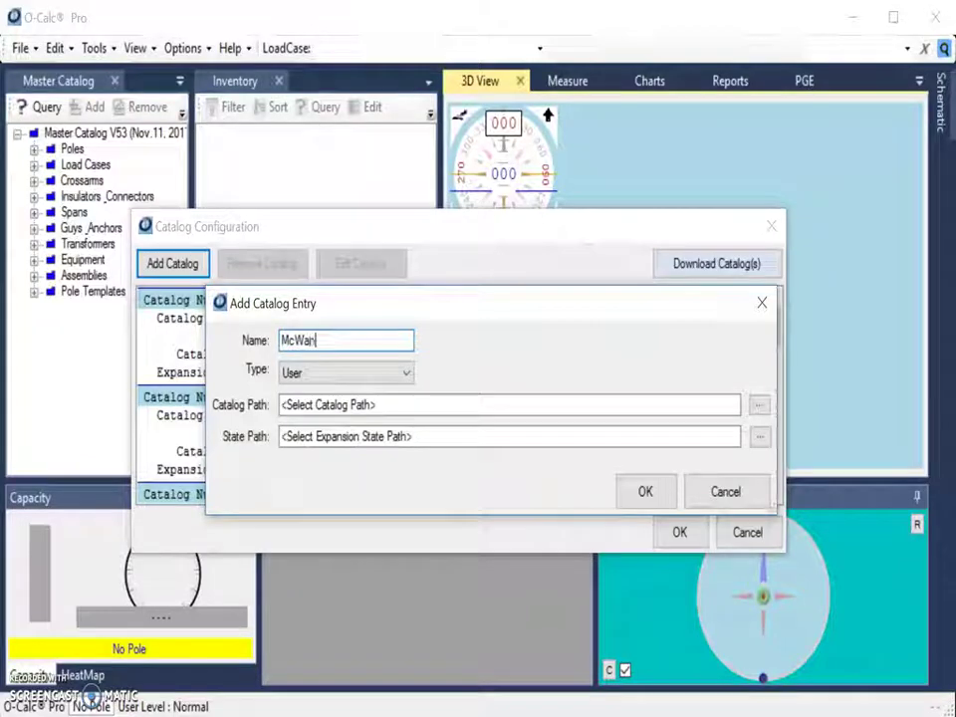
left_click(352, 371)
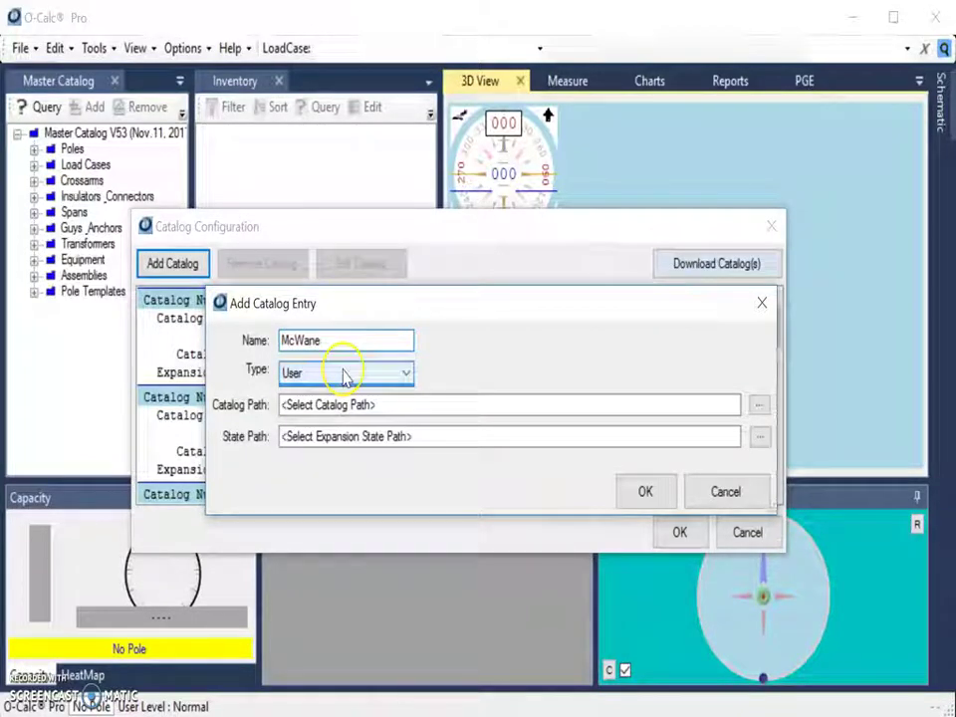
left_click(344, 390)
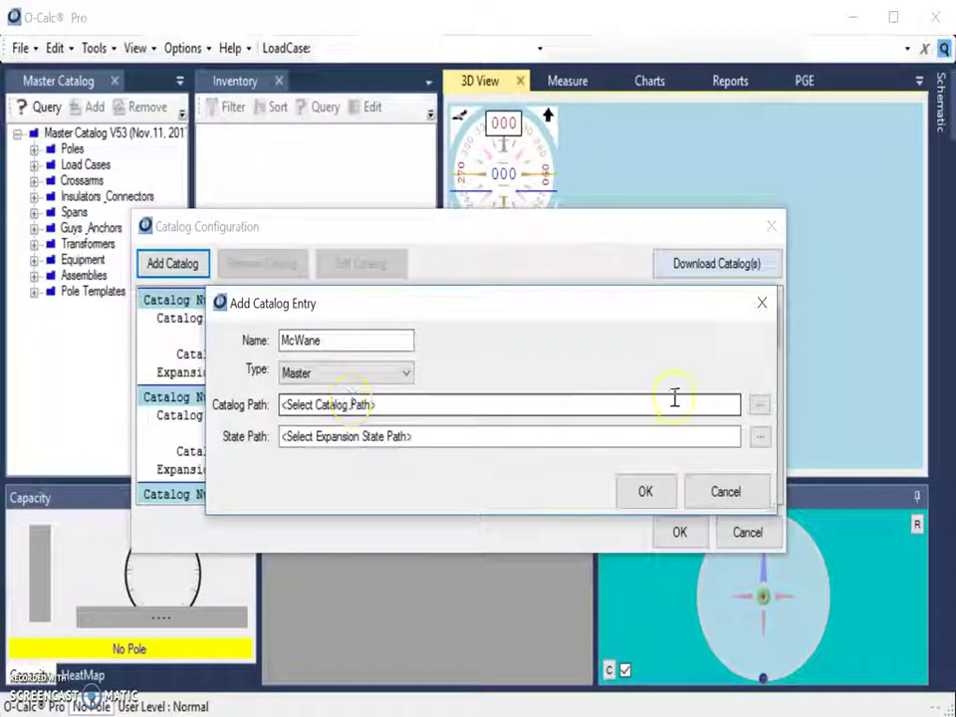
left_click(343, 436)
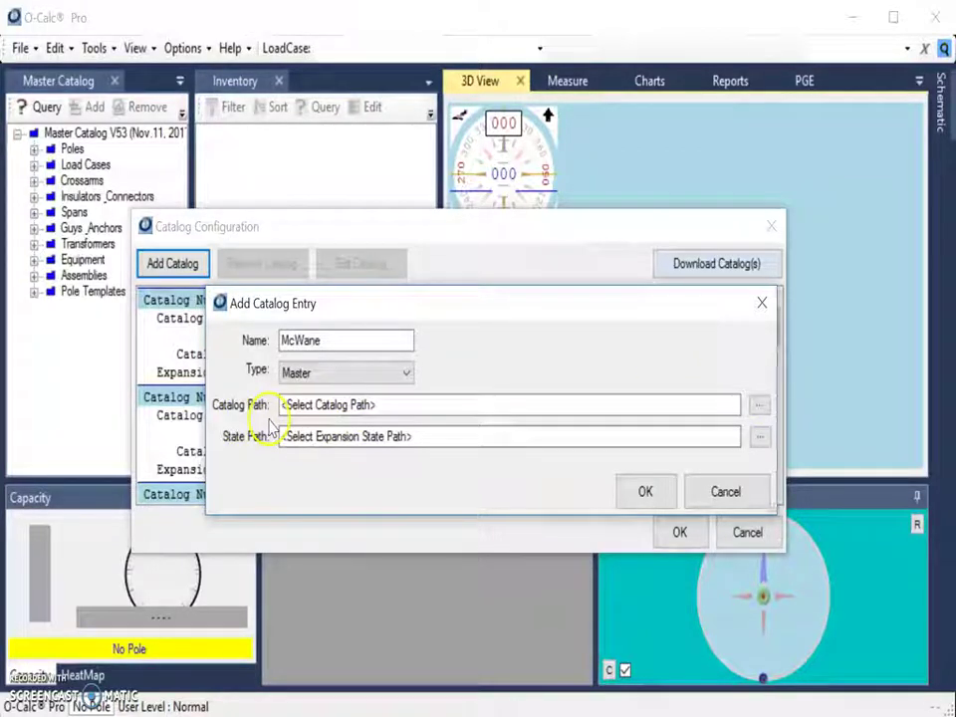
left_click(757, 408)
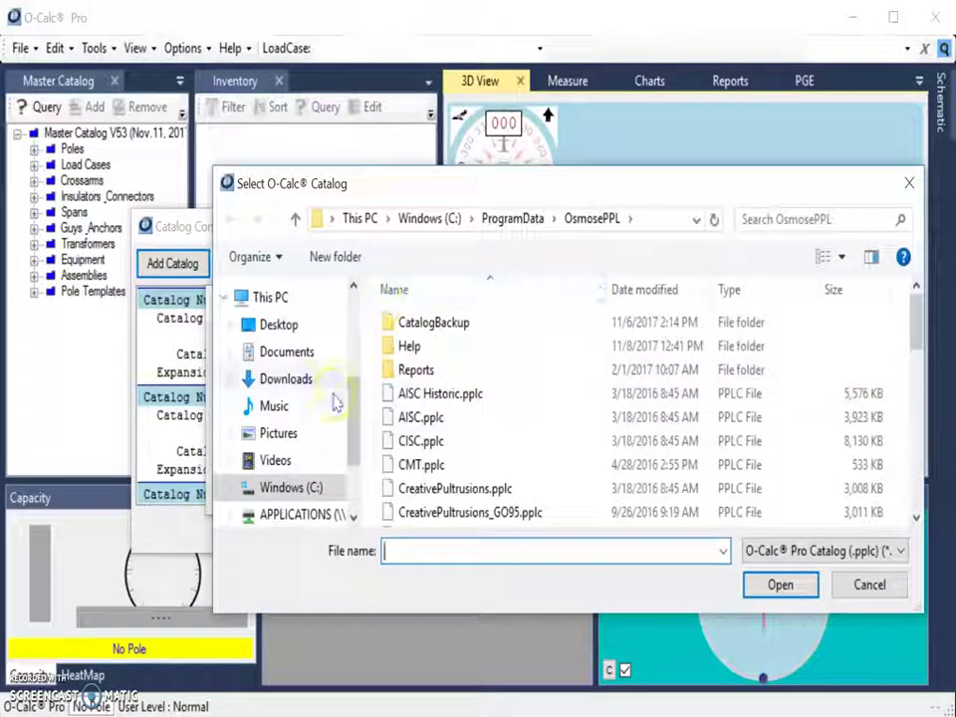
Point the McWane entry's catalog path to McWane.pplc on the Desktop
left_click(282, 321)
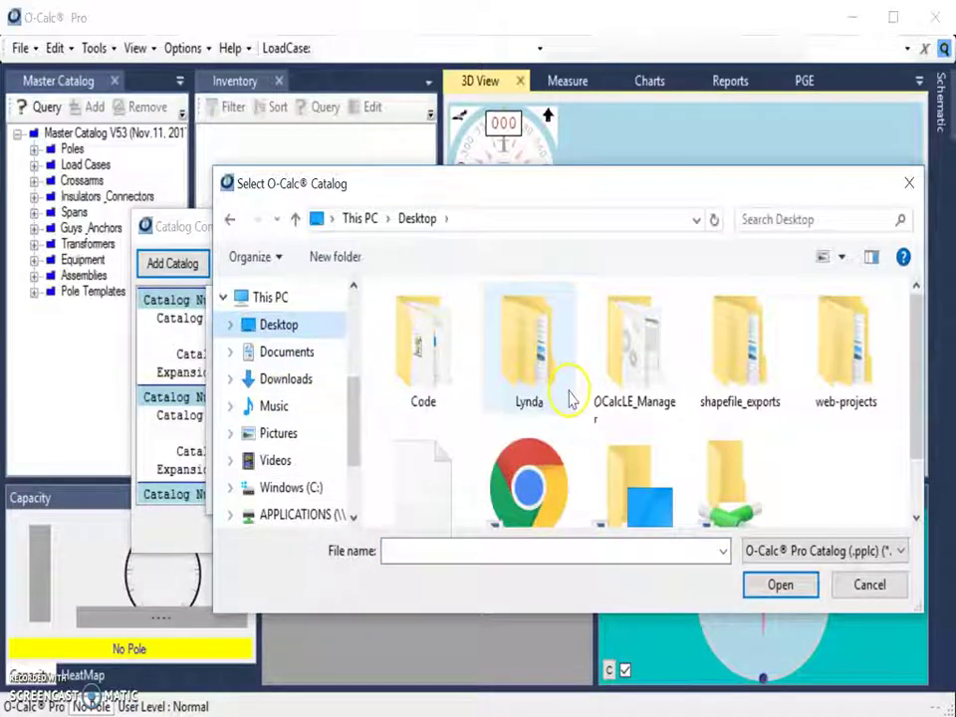
scroll(569, 378, "down", 1)
left_click(418, 454)
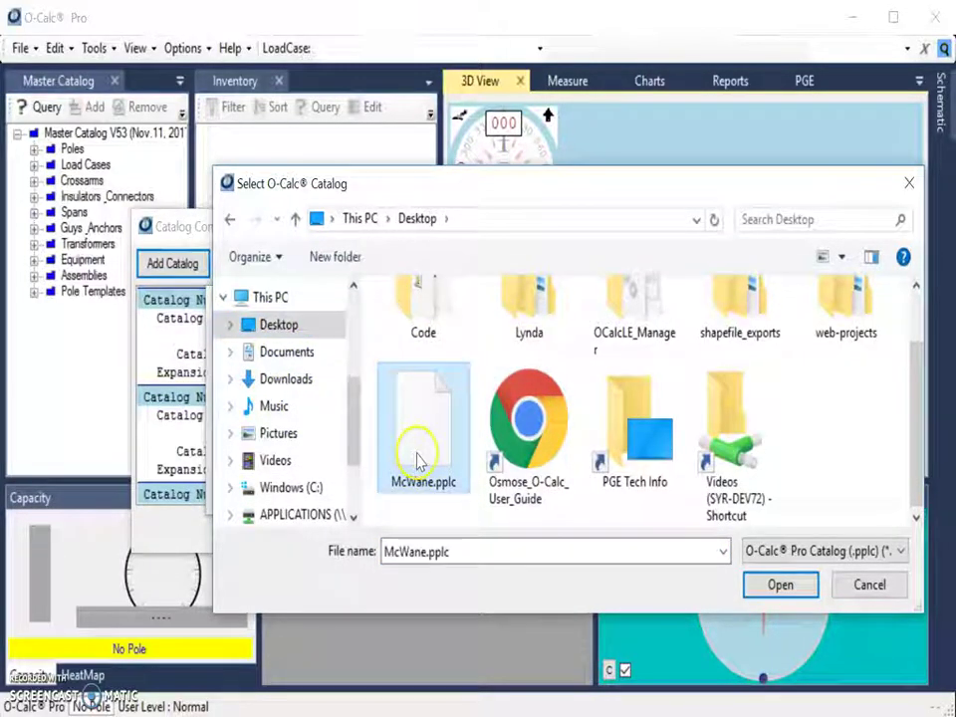
left_click(775, 585)
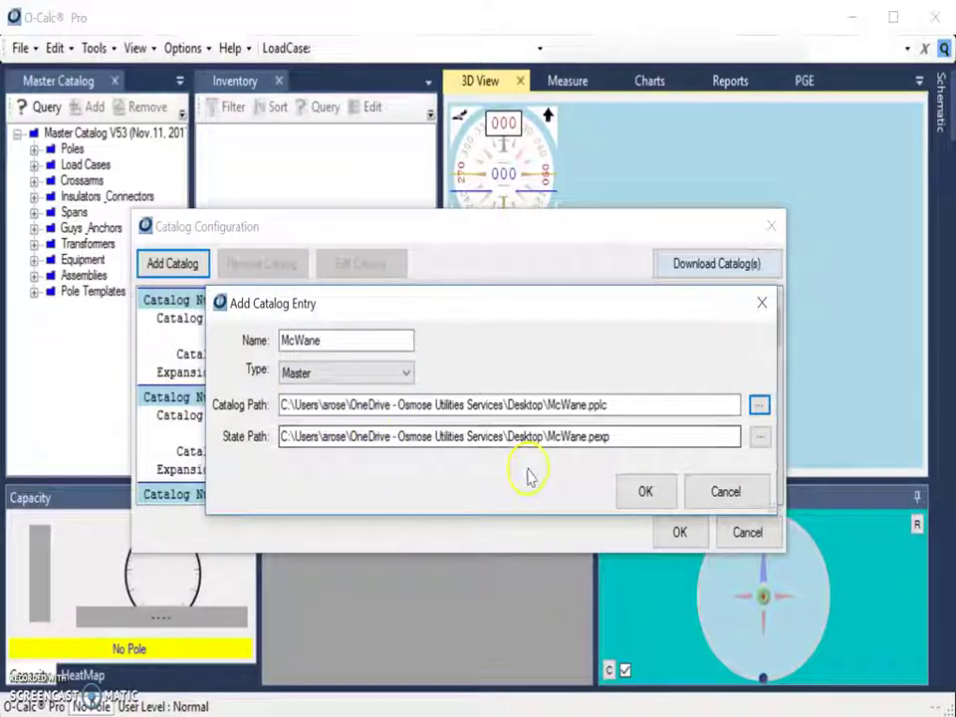
Confirm the McWane Master entry and apply the catalog configuration to load its panel
left_click(643, 492)
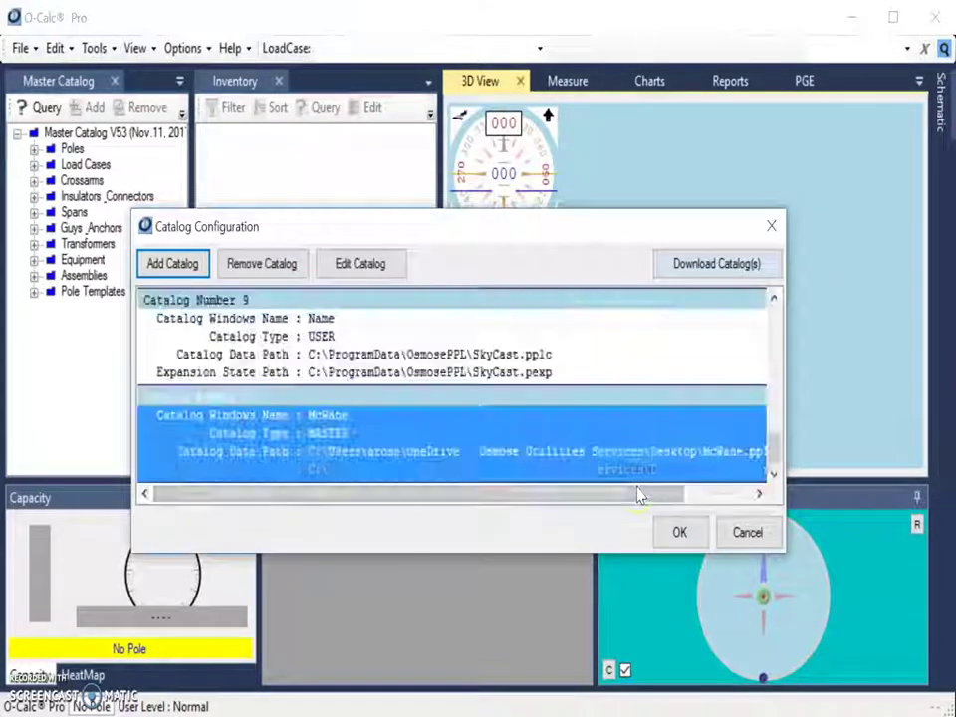
left_click(681, 533)
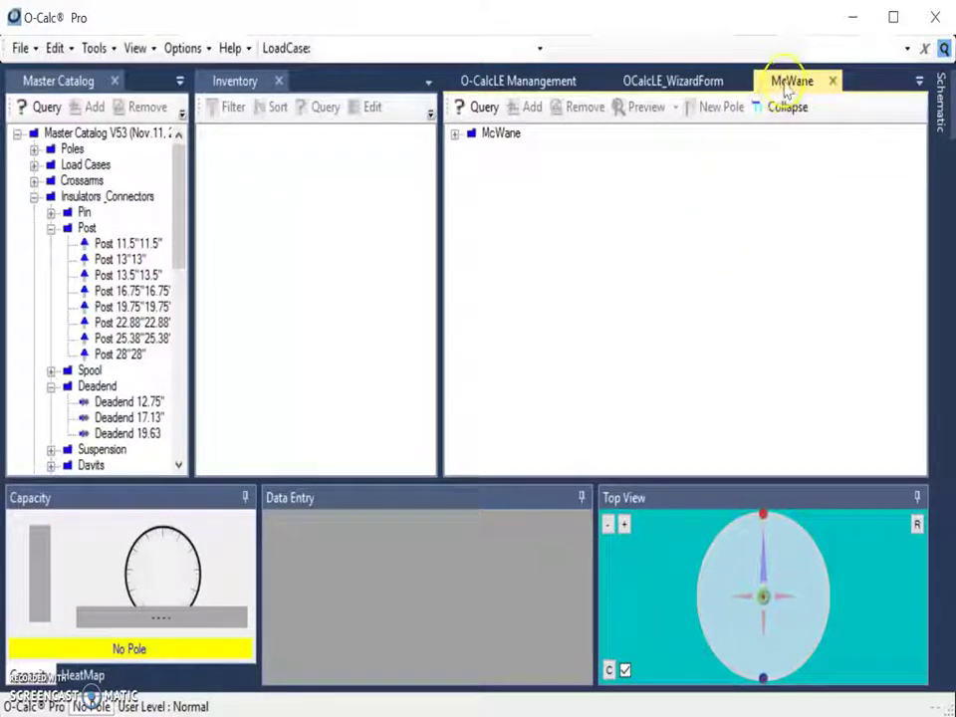
Dock the McWane tab beside the User and Master Catalog tabs and show the catalog list
left_click_drag(787, 88, 100, 279)
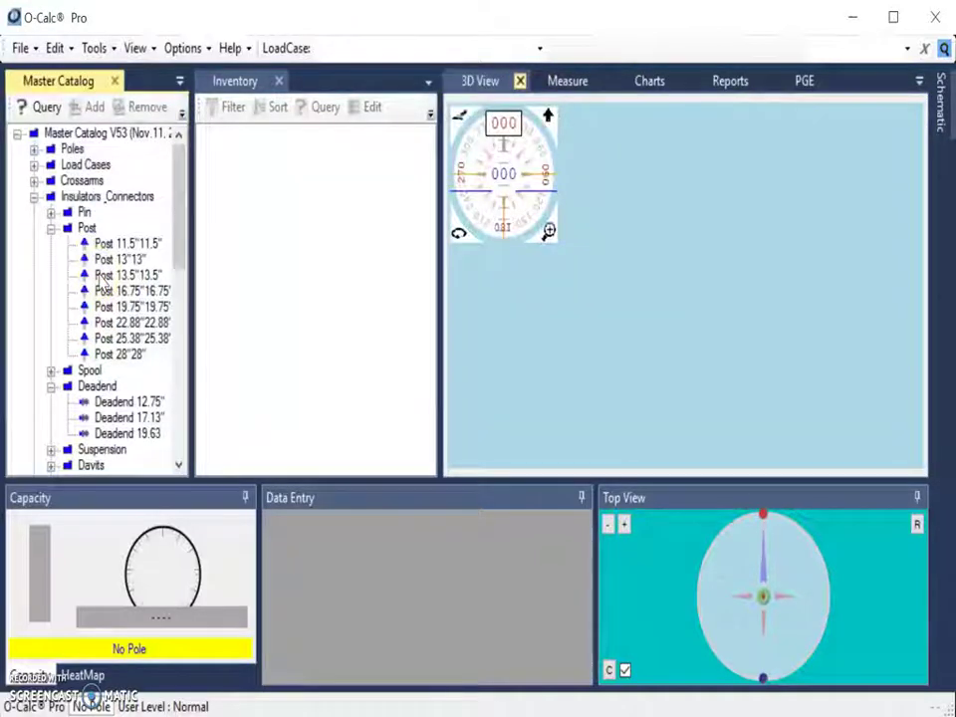
left_click(180, 82)
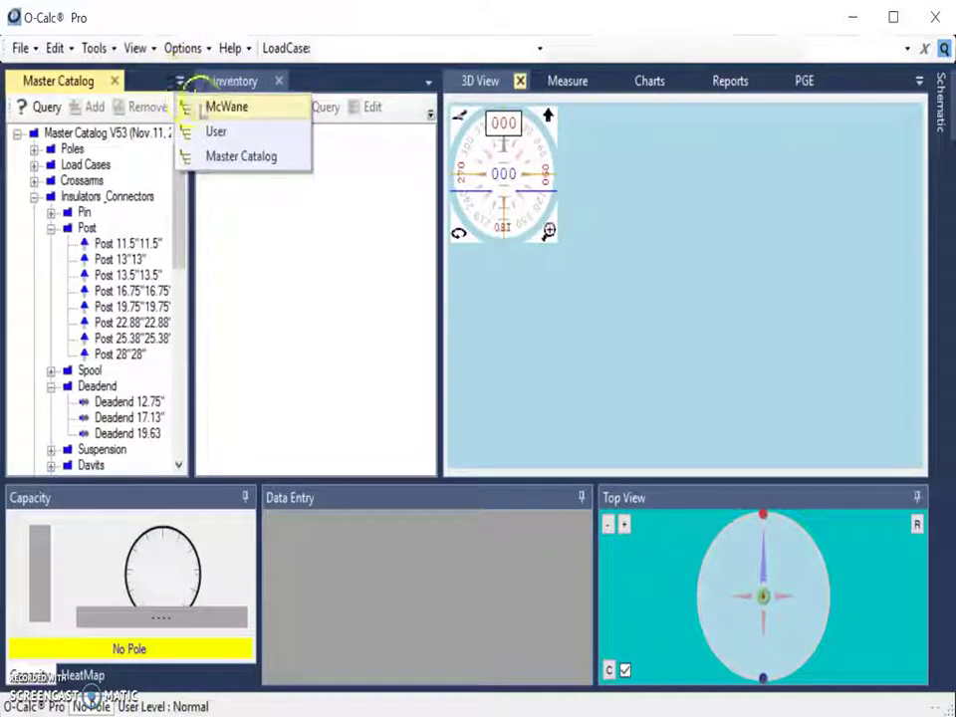